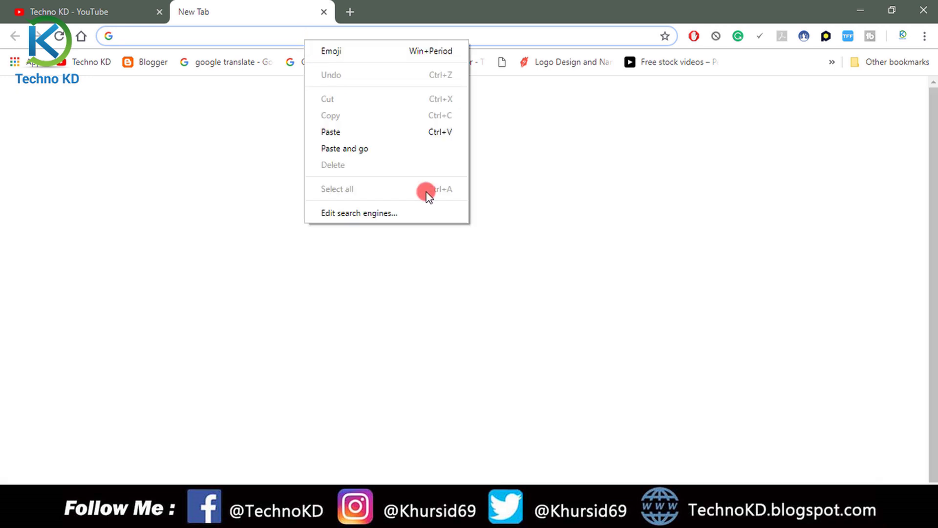
Step: Open the copied winsetupfromusb.com address and look over the WinSetupFromUSB 1.8.exe download page
{"action": "left_click", "coordinate": [383, 150]}
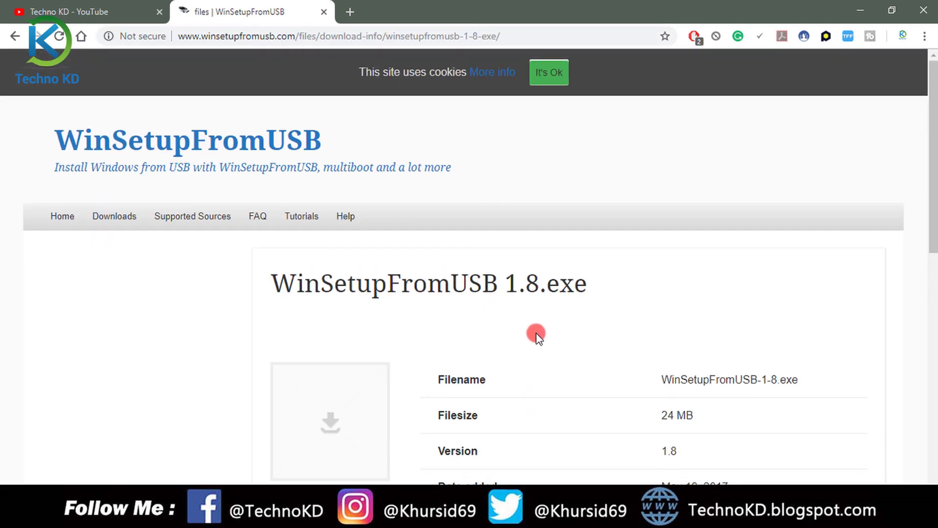
{"action": "scroll", "coordinate": [537, 337], "scroll_direction": "down", "scroll_amount": 4}
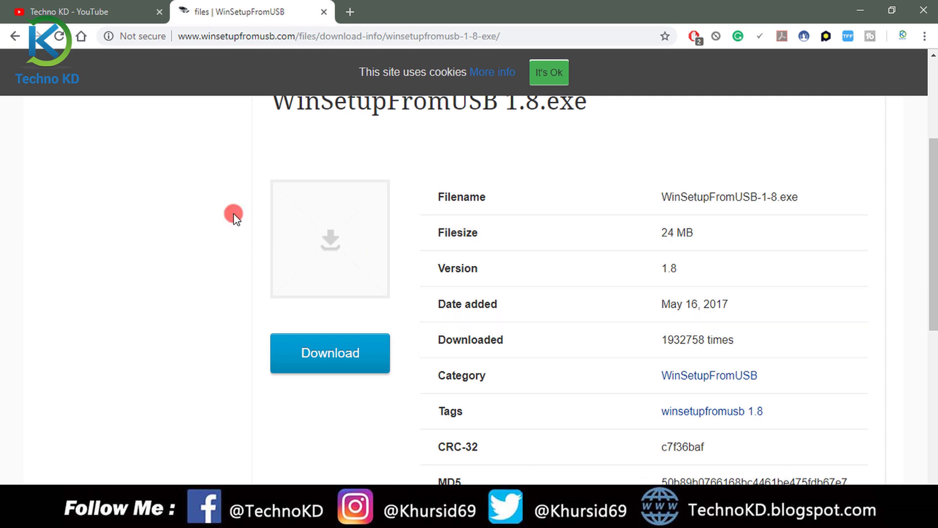
{"action": "scroll", "coordinate": [547, 261], "scroll_direction": "down", "scroll_amount": 2}
{"action": "scroll", "coordinate": [207, 331], "scroll_direction": "up", "scroll_amount": 6}
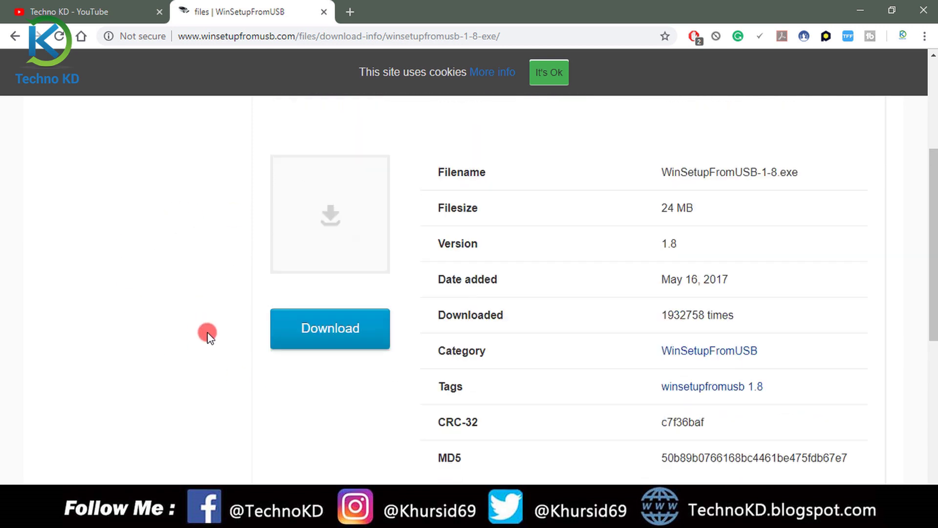
{"action": "scroll", "coordinate": [172, 317], "scroll_direction": "down", "scroll_amount": 1}
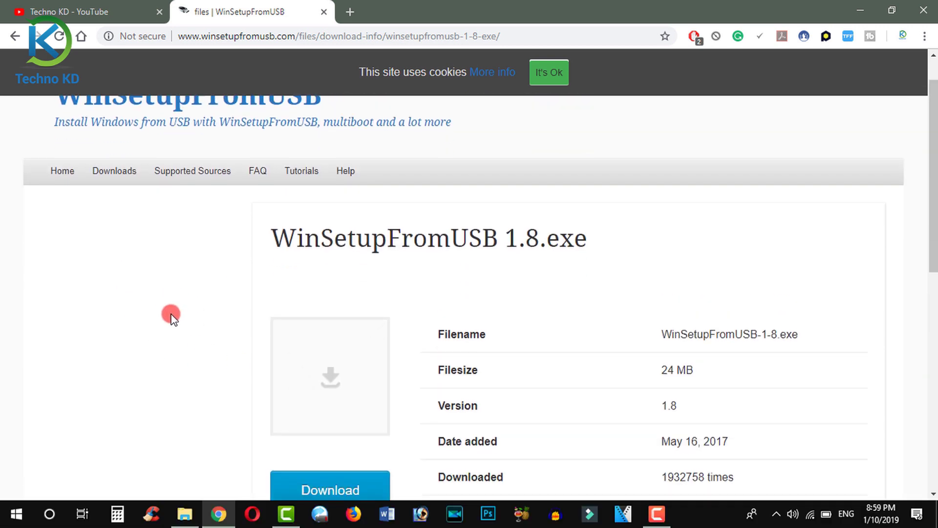
{"action": "scroll", "coordinate": [172, 316], "scroll_direction": "up", "scroll_amount": 1}
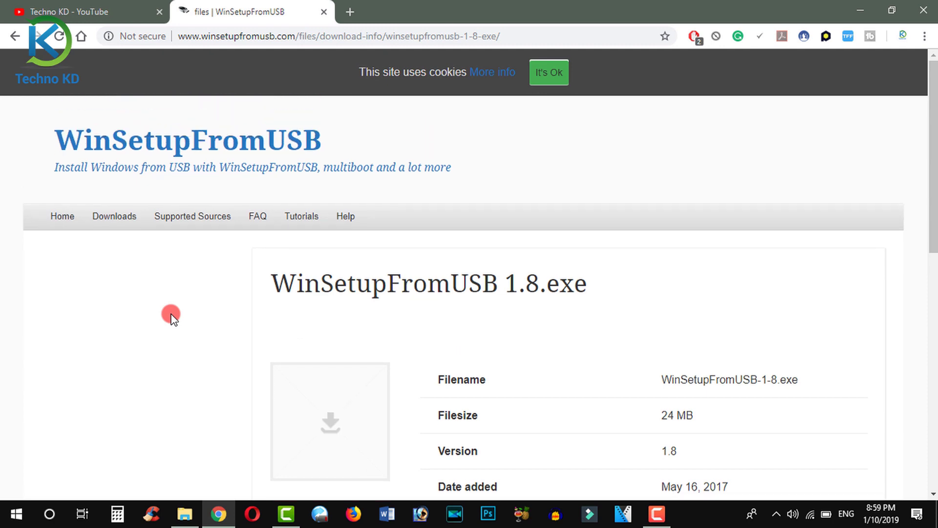
Step: Download WinSetupFromUSB-1-8.exe, adding the duplicate with a numbered file name
{"action": "scroll", "coordinate": [172, 317], "scroll_direction": "down", "scroll_amount": 5}
{"action": "left_click", "coordinate": [325, 310]}
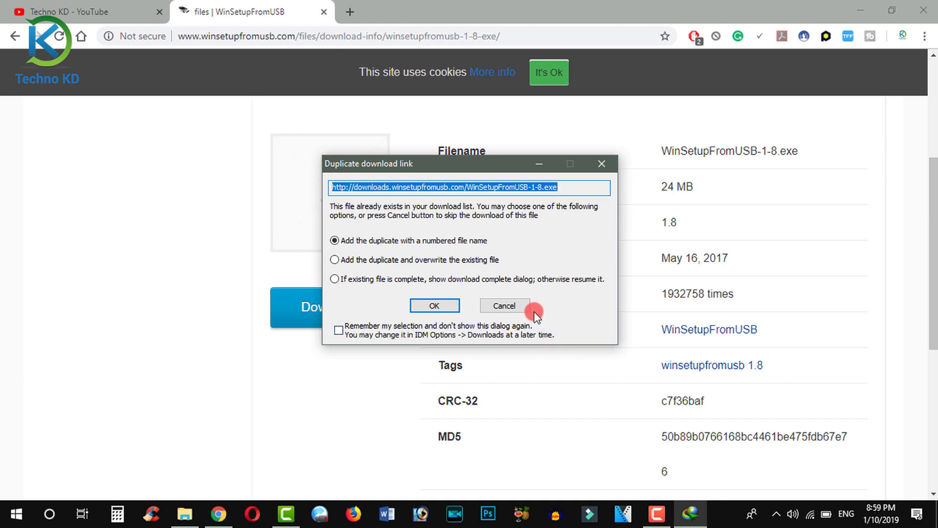
{"action": "left_click", "coordinate": [435, 306]}
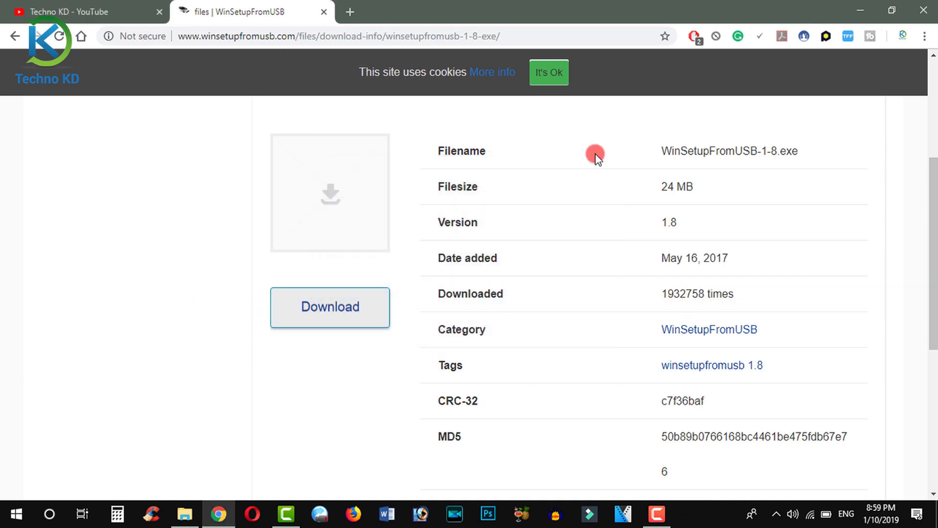
Step: Extract the downloaded WinSetupFromUSB-1-8.exe archive directly onto the desktop and open the extracted folder
{"action": "left_click", "coordinate": [860, 9]}
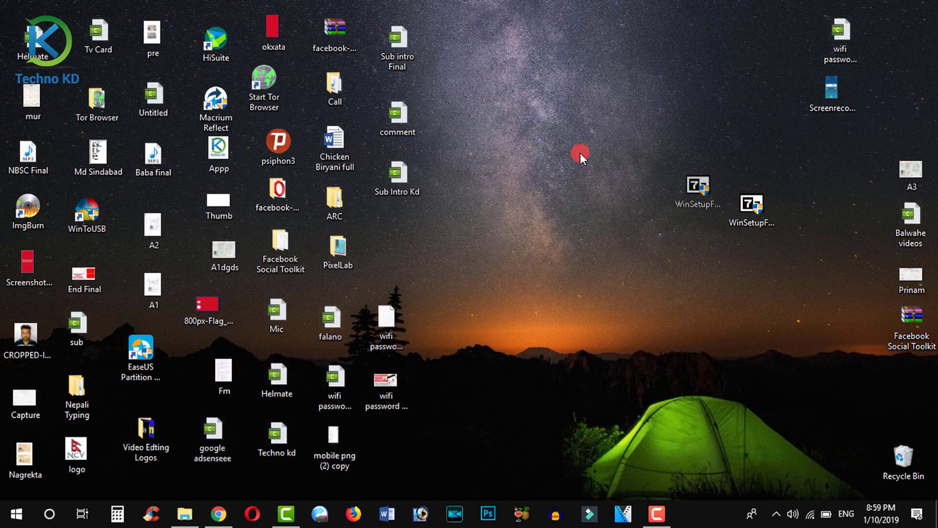
{"action": "left_click_drag", "start_coordinate": [698, 188], "coordinate": [655, 140]}
{"action": "right_click", "coordinate": [656, 140]}
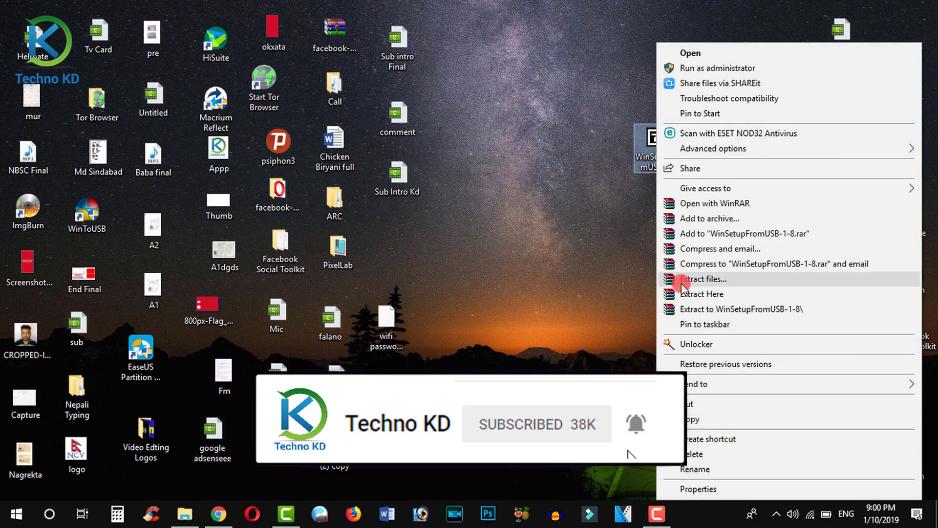
{"action": "left_click", "coordinate": [681, 294]}
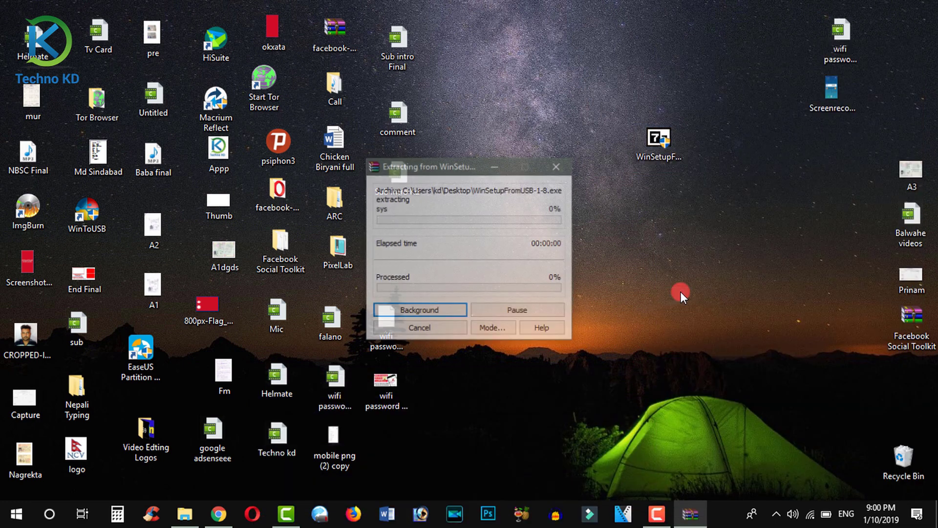
{"action": "left_click_drag", "start_coordinate": [448, 160], "coordinate": [685, 166]}
{"action": "left_click_drag", "start_coordinate": [393, 444], "coordinate": [654, 77]}
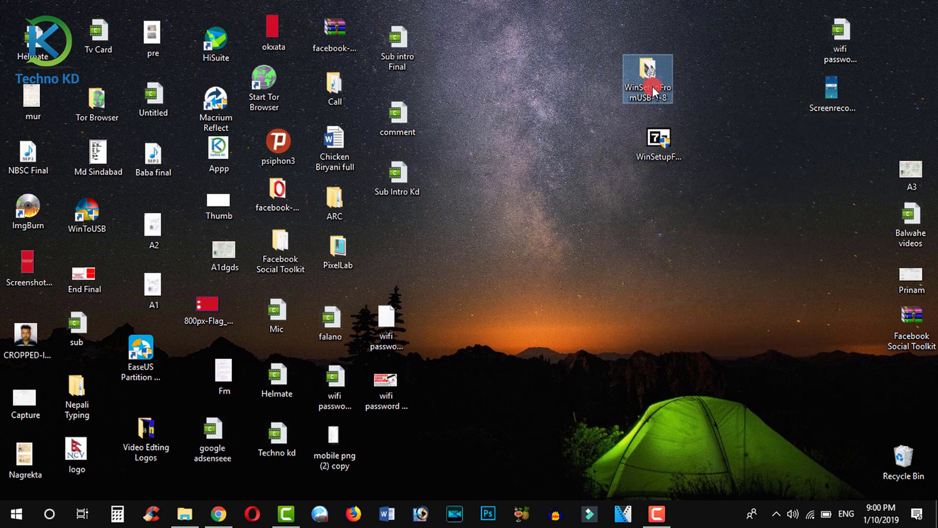
{"action": "double_click", "coordinate": [653, 86]}
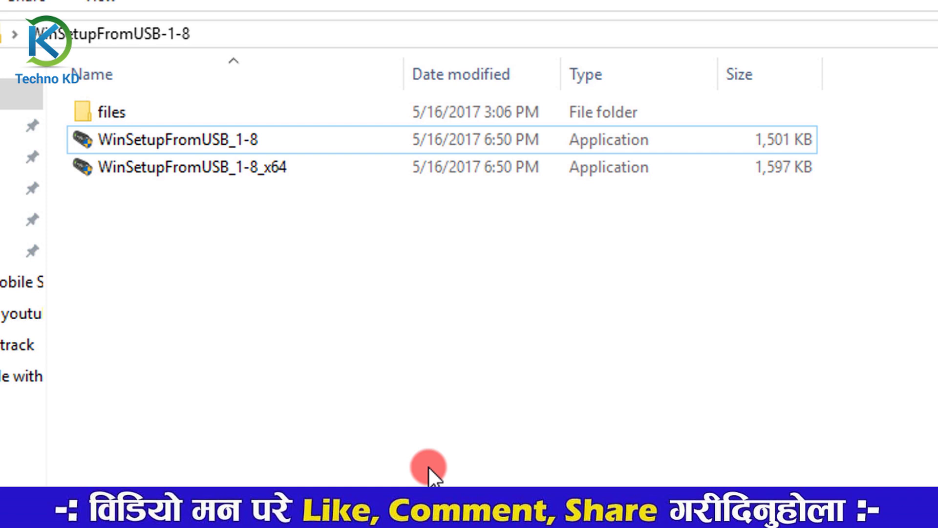
Step: Check the properties of This PC and launch the WinSetupFromUSB_1-8_x64 application
{"action": "right_click", "coordinate": [107, 202]}
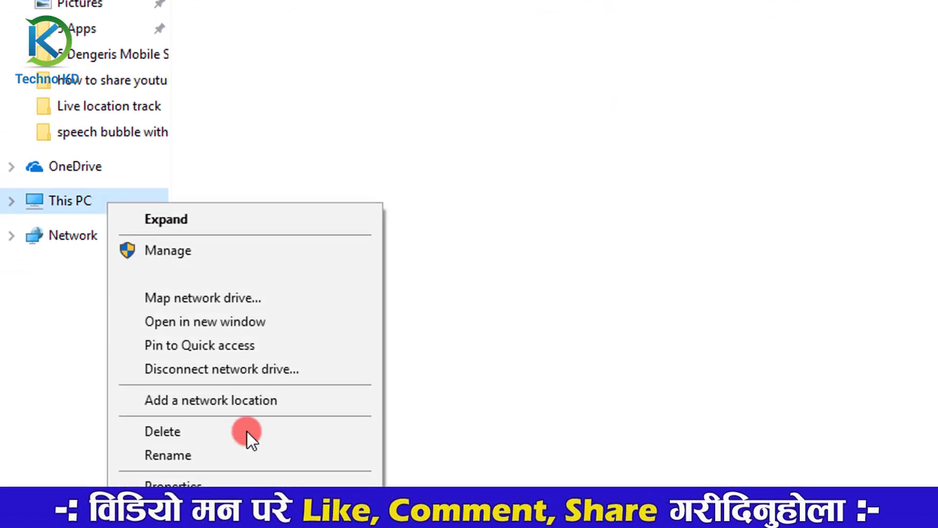
{"action": "left_click", "coordinate": [240, 486]}
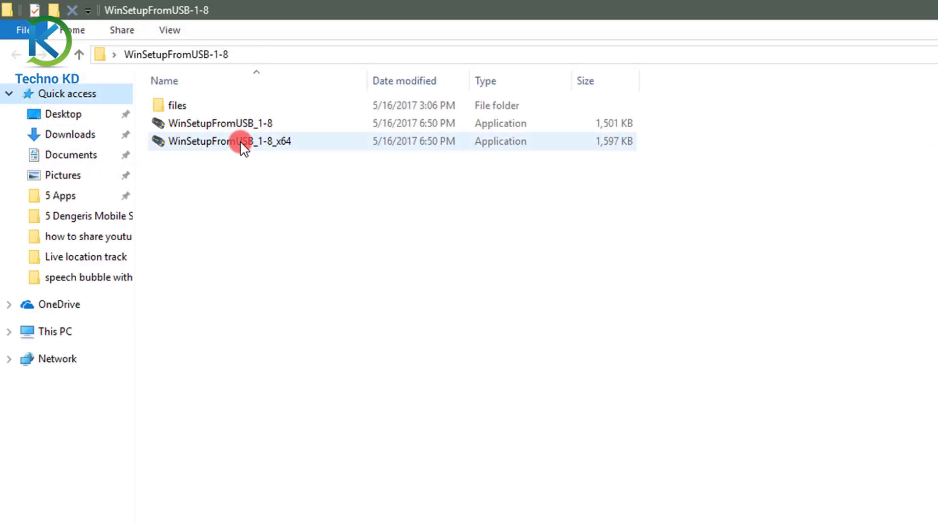
{"action": "left_click", "coordinate": [242, 142]}
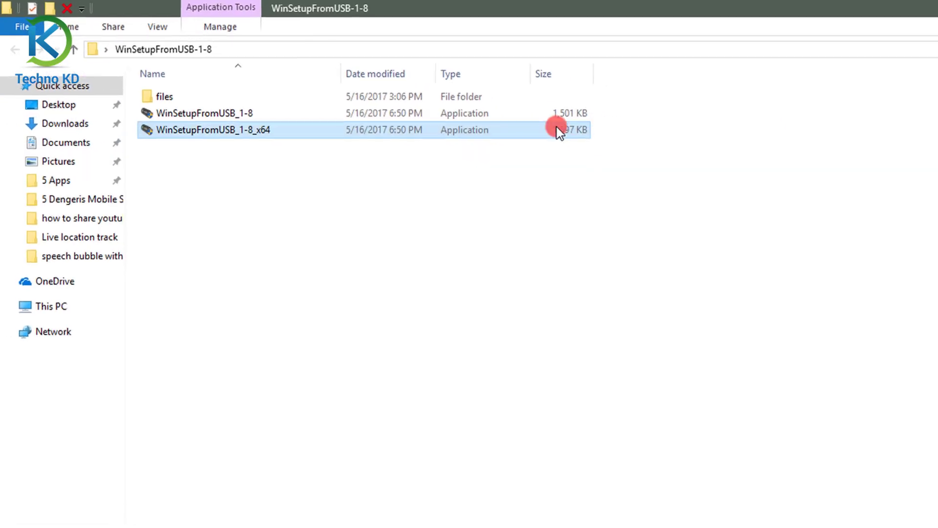
{"action": "double_click", "coordinate": [557, 129]}
{"action": "left_click_drag", "start_coordinate": [441, 123], "coordinate": [804, 76]}
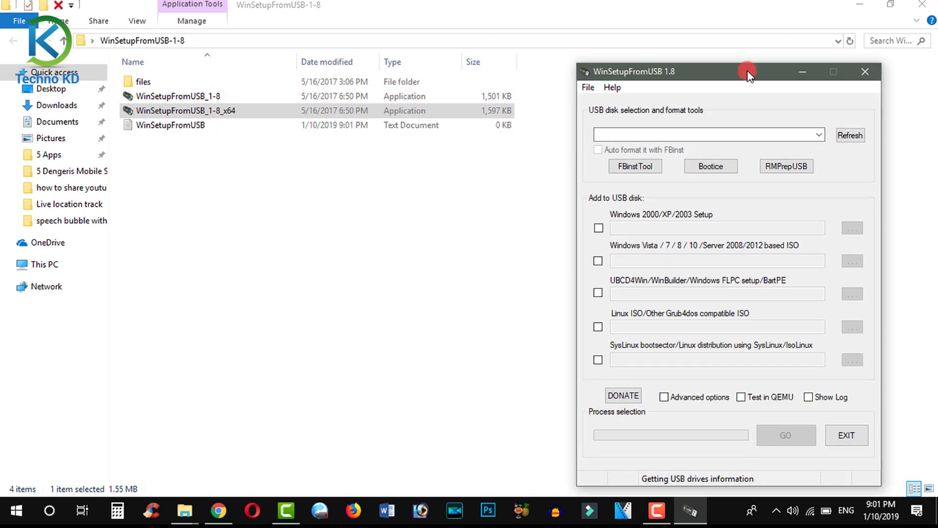
{"action": "left_click_drag", "start_coordinate": [699, 64], "coordinate": [697, 64]}
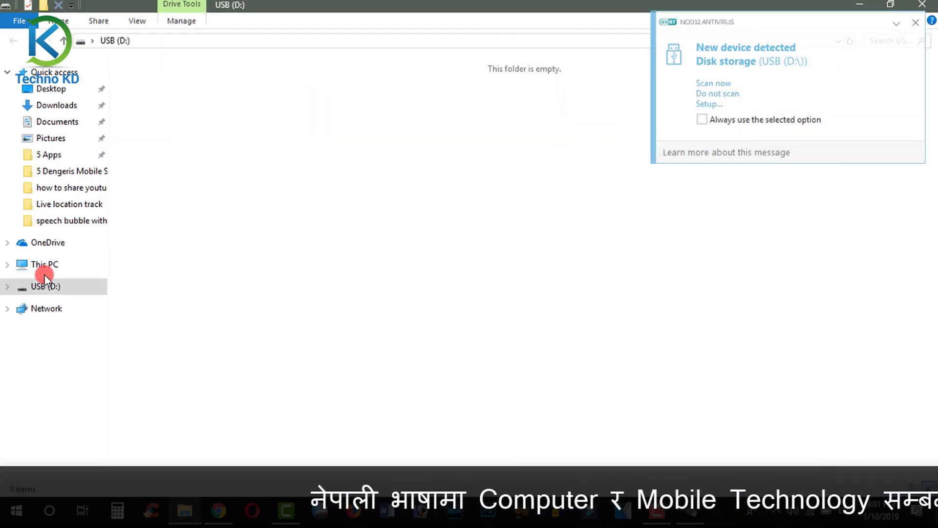
Step: Look for the inserted USB drive under This PC and refresh the USB disk list in WinSetupFromUSB
{"action": "left_click", "coordinate": [44, 266]}
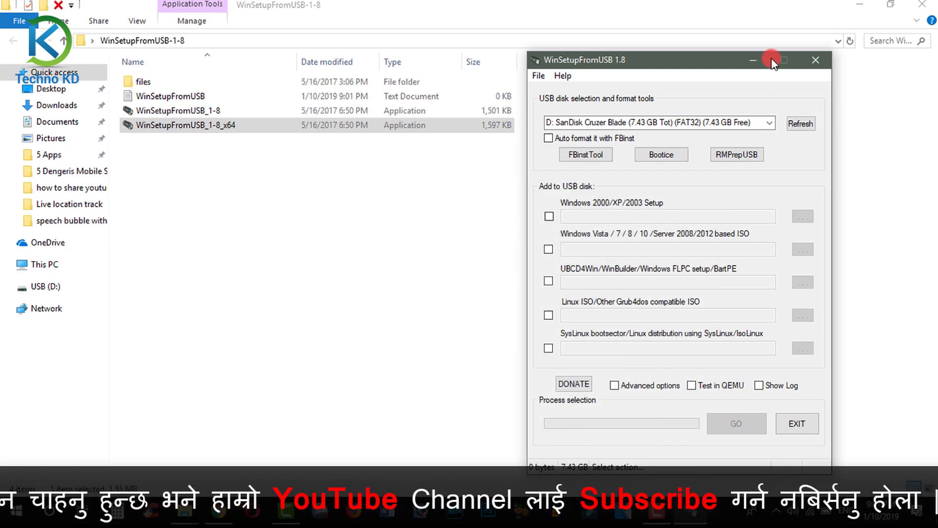
{"action": "left_click_drag", "start_coordinate": [711, 60], "coordinate": [654, 39]}
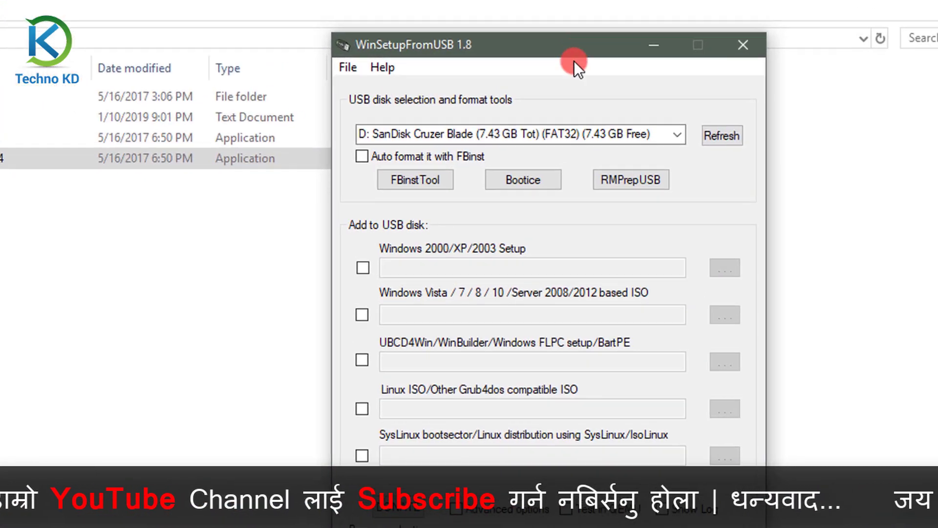
{"action": "left_click", "coordinate": [703, 140]}
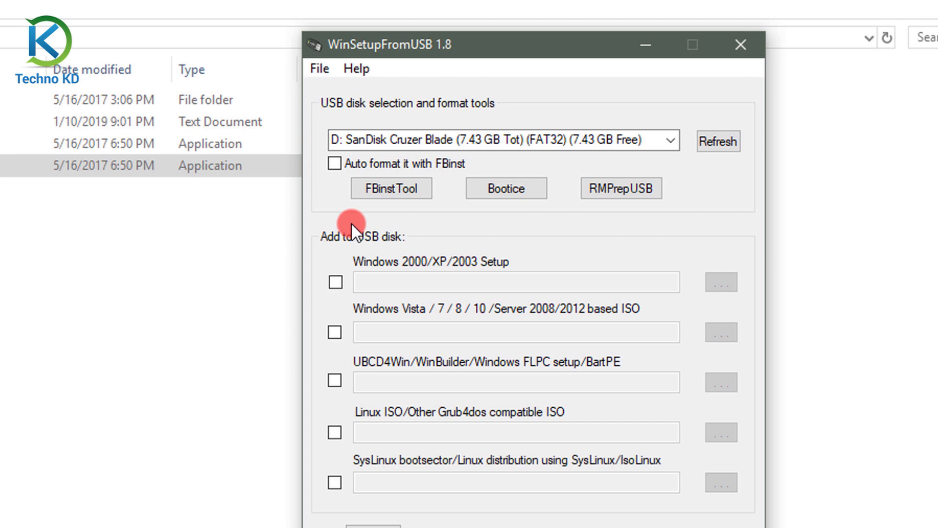
Step: Enable automatic formatting with FBinst for the SanDisk Cruzer Blade drive, using NTFS
{"action": "left_click_drag", "start_coordinate": [553, 49], "coordinate": [652, 45]}
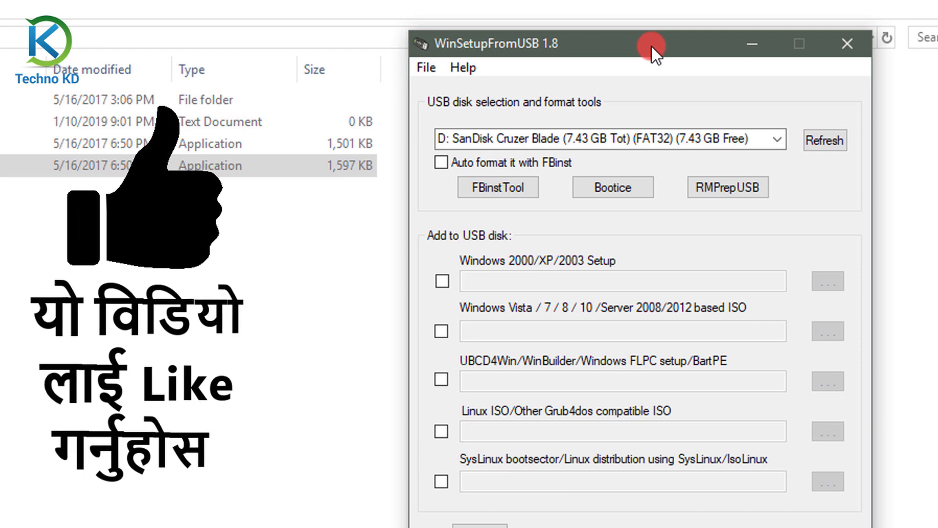
{"action": "left_click", "coordinate": [604, 142]}
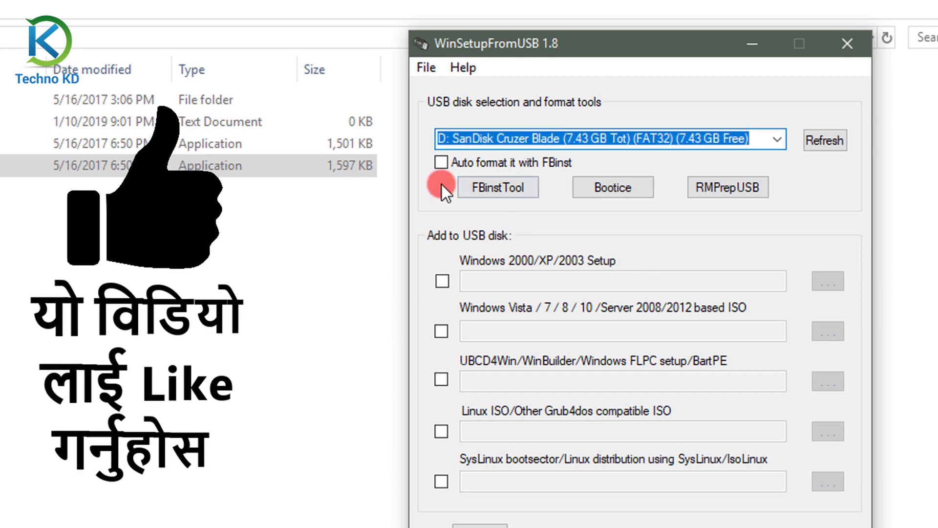
{"action": "left_click", "coordinate": [441, 163]}
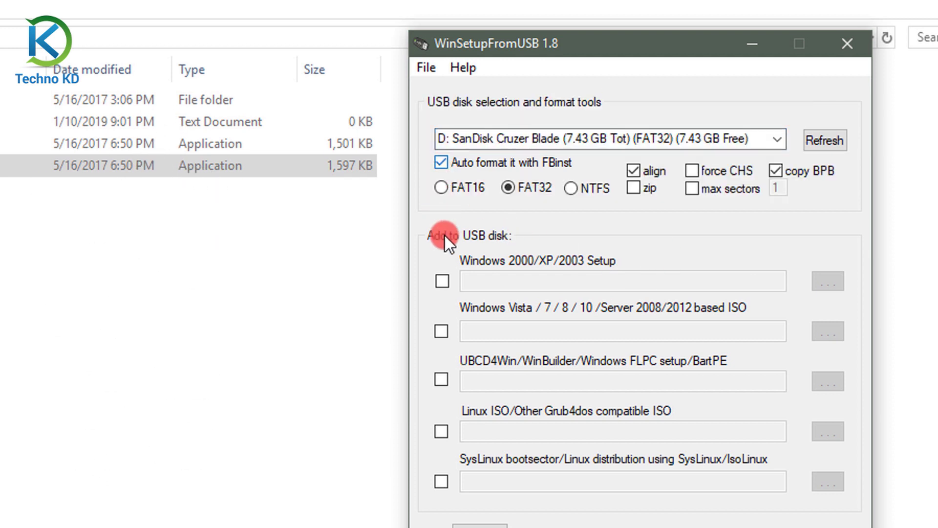
{"action": "left_click", "coordinate": [574, 192]}
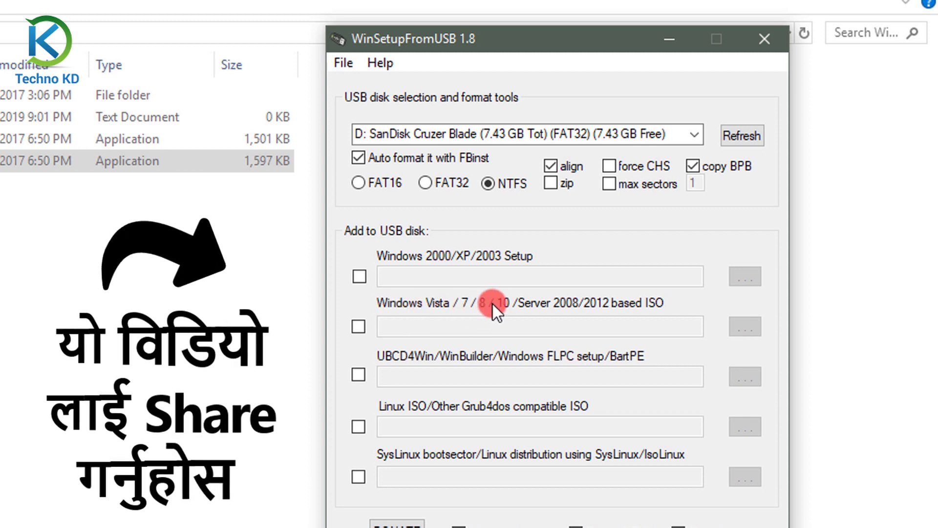
Step: Enable the Windows Vista / 7 / 8 / 10 /Server 2008/2012 based ISO source and browse for its file, accepting the (U)EFI support notice
{"action": "left_click", "coordinate": [359, 328]}
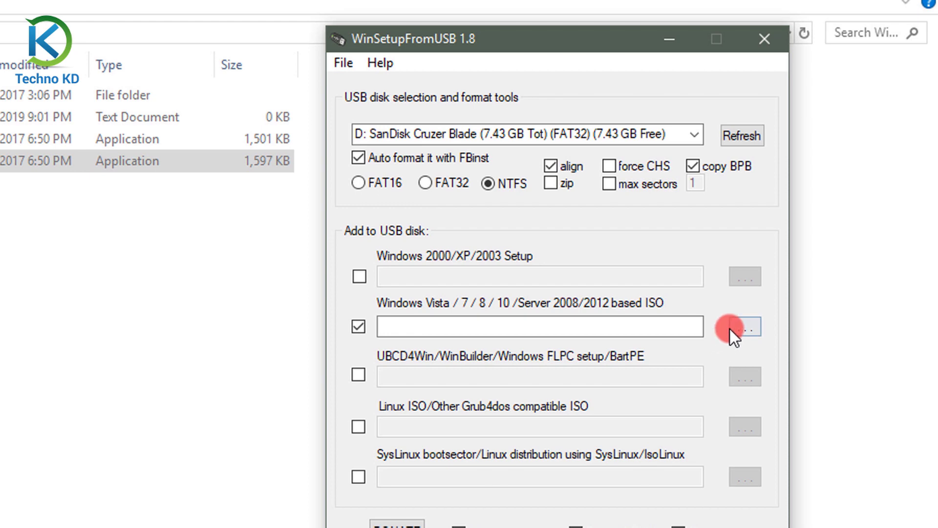
{"action": "left_click", "coordinate": [731, 329]}
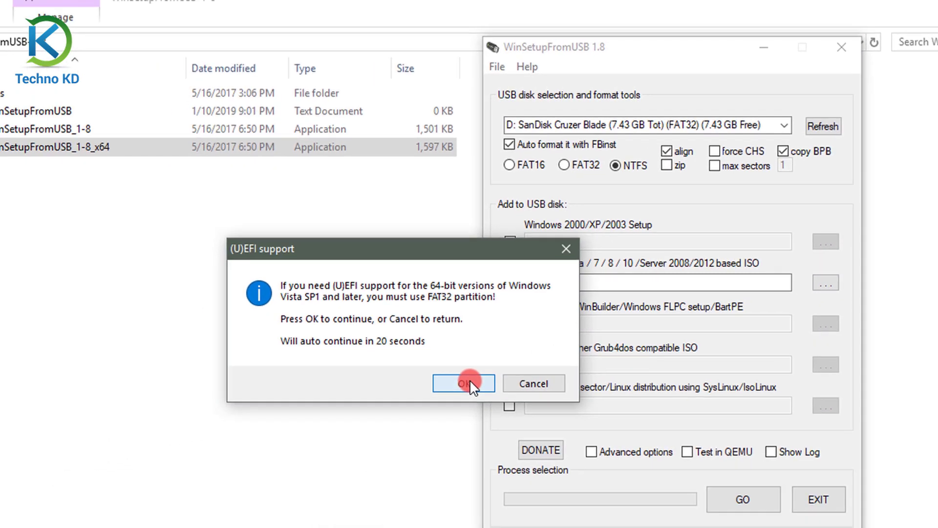
{"action": "left_click", "coordinate": [300, 447]}
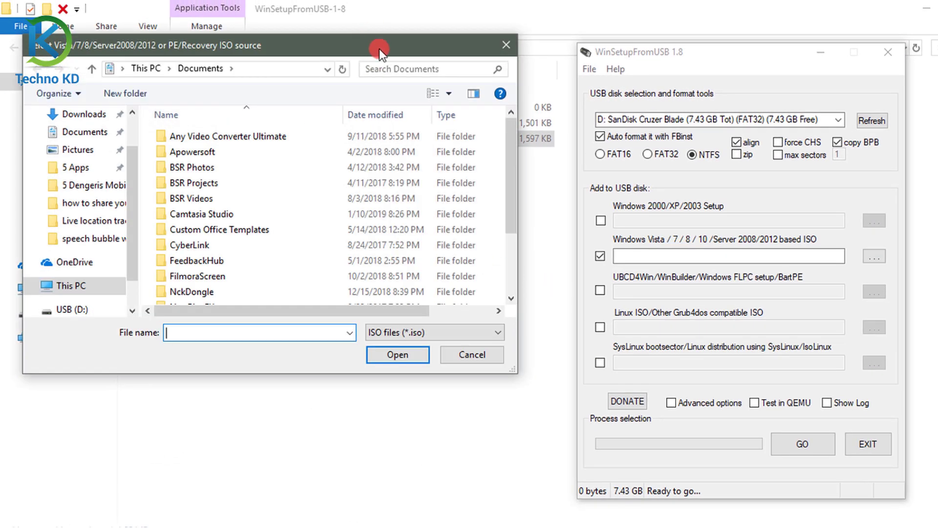
Step: Browse to the Backup folder on the Backup1 (F:) drive
{"action": "left_click_drag", "start_coordinate": [379, 49], "coordinate": [618, 65]}
{"action": "left_click", "coordinate": [272, 268]}
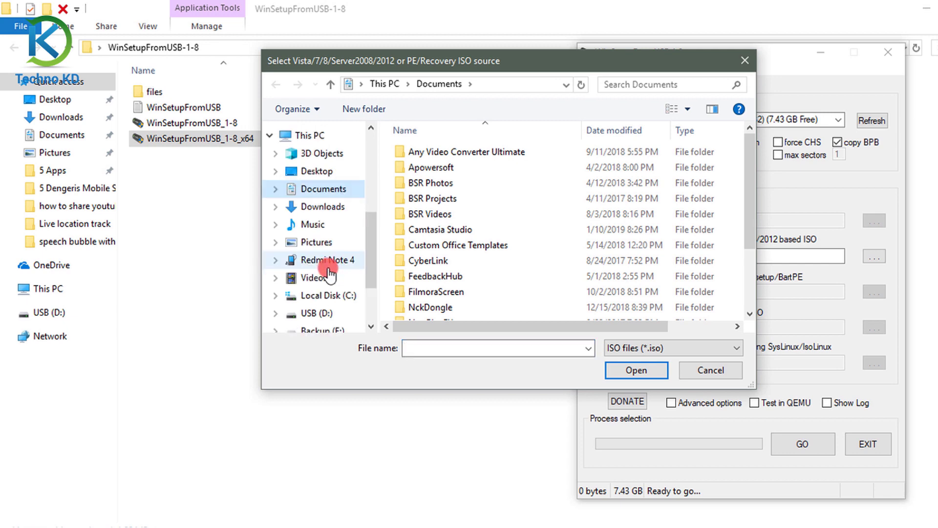
{"action": "scroll", "coordinate": [352, 262], "scroll_direction": "down", "scroll_amount": 2}
{"action": "left_click", "coordinate": [336, 308]}
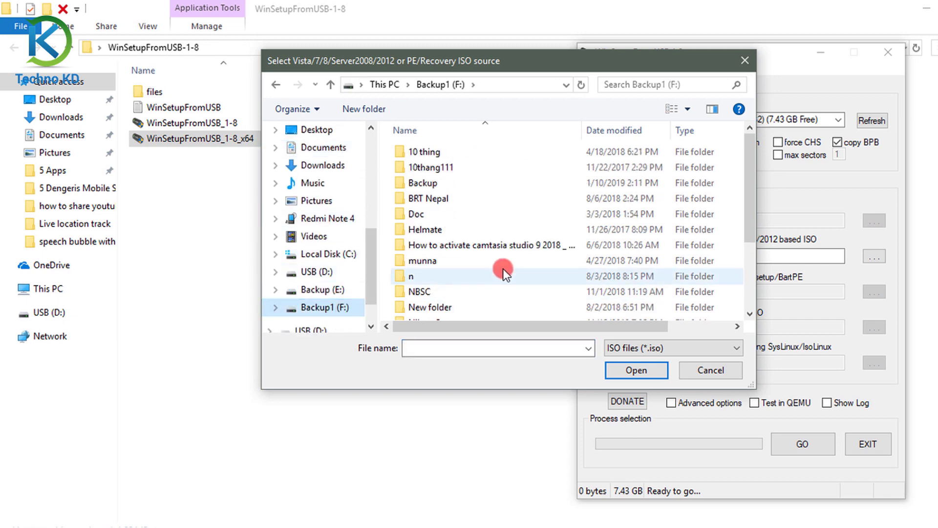
{"action": "double_click", "coordinate": [430, 183]}
{"action": "scroll", "coordinate": [507, 229], "scroll_direction": "down", "scroll_amount": 4}
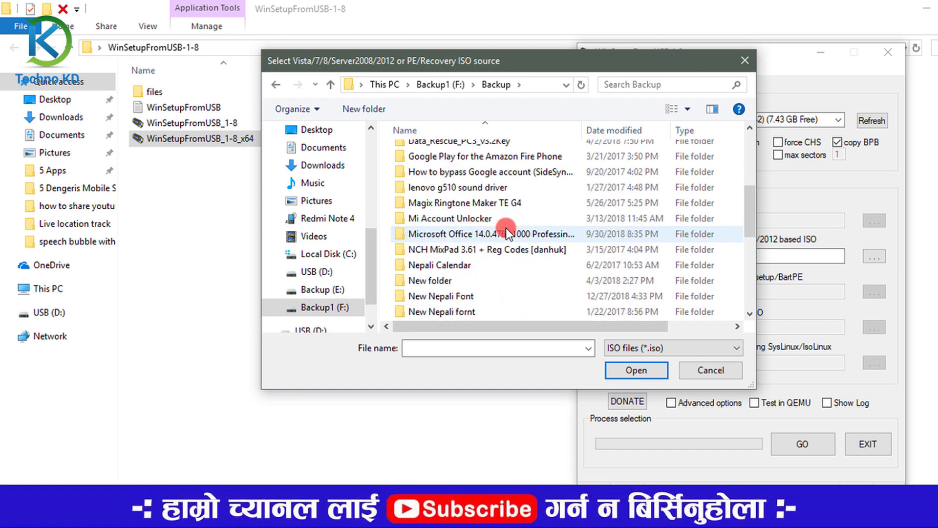
{"action": "scroll", "coordinate": [506, 228], "scroll_direction": "up", "scroll_amount": 3}
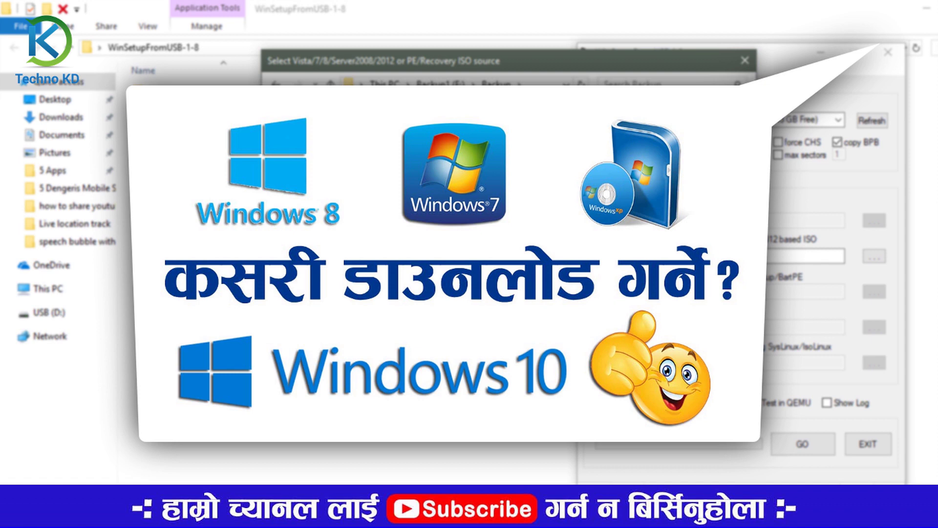
{"action": "scroll", "coordinate": [497, 244], "scroll_direction": "down", "scroll_amount": 2}
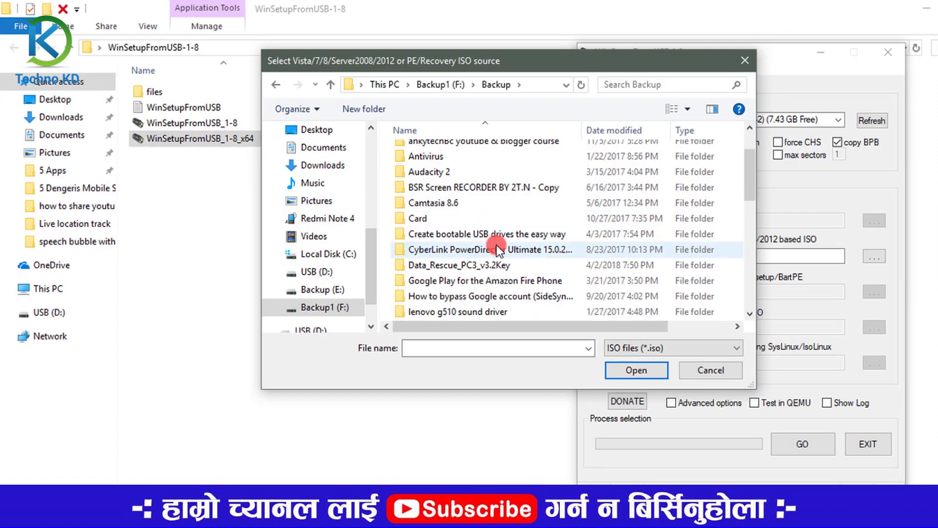
{"action": "scroll", "coordinate": [497, 245], "scroll_direction": "down", "scroll_amount": 5}
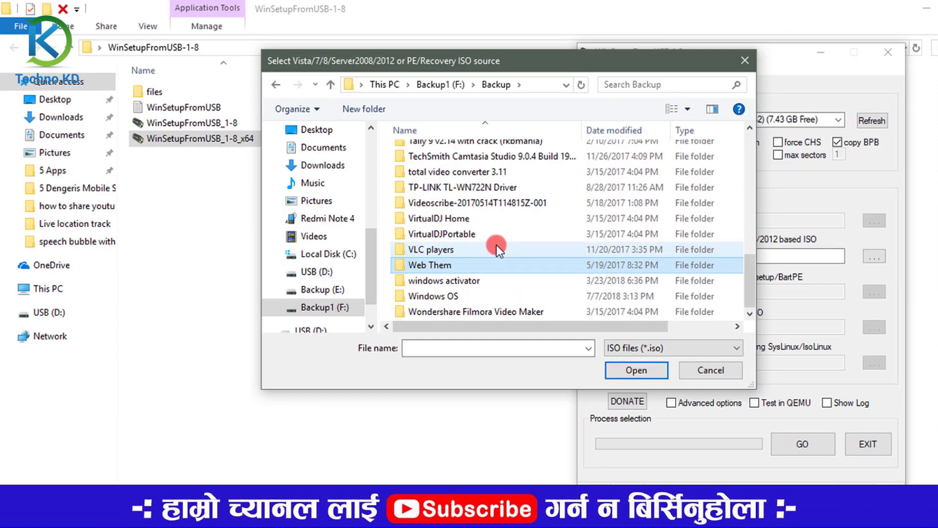
{"action": "double_click", "coordinate": [461, 295]}
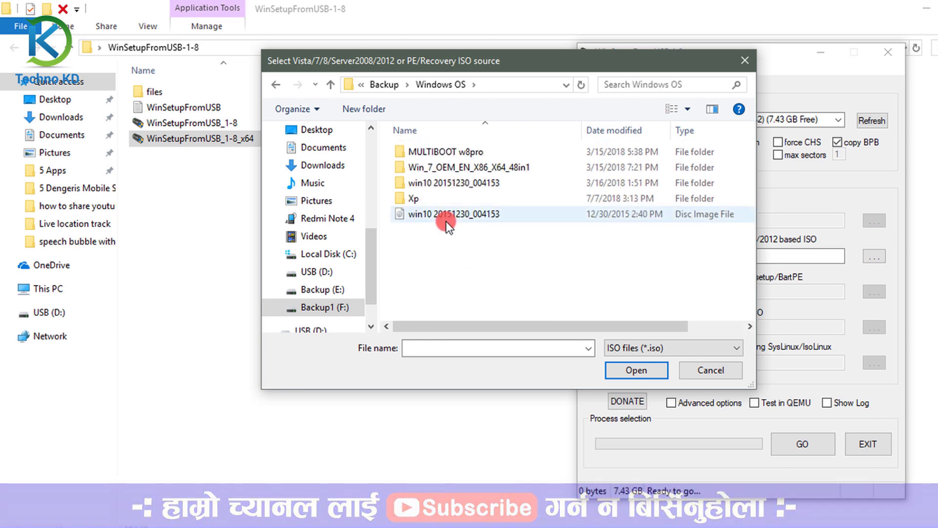
{"action": "left_click", "coordinate": [424, 219]}
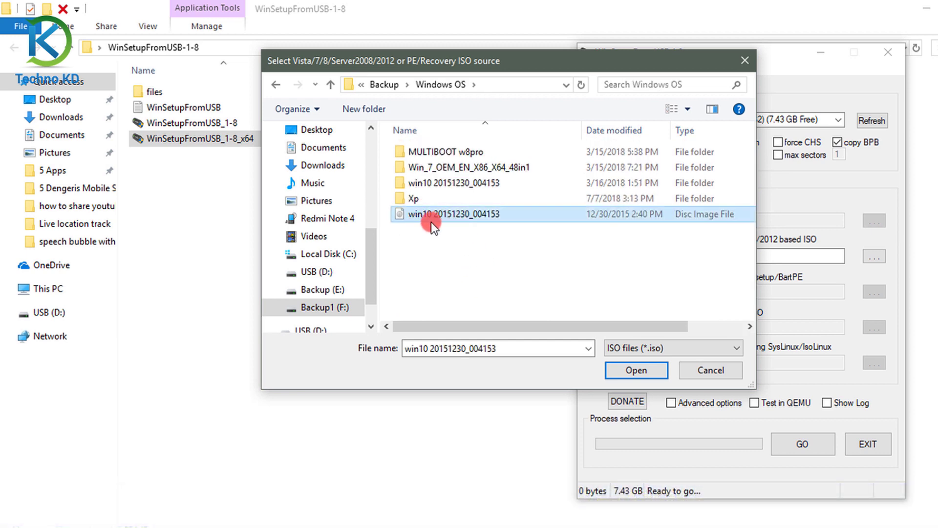
{"action": "left_click", "coordinate": [619, 370]}
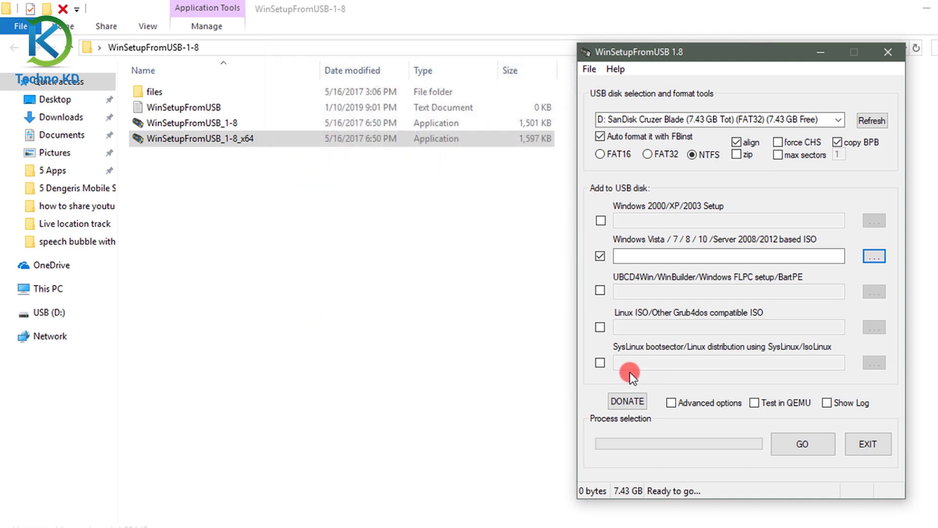
Step: Start creating the bootable USB drive, accept both warnings about erasing and repartitioning the SanDisk Cruzer Blade, and acknowledge the finished job
{"action": "left_click_drag", "start_coordinate": [749, 58], "coordinate": [594, 51]}
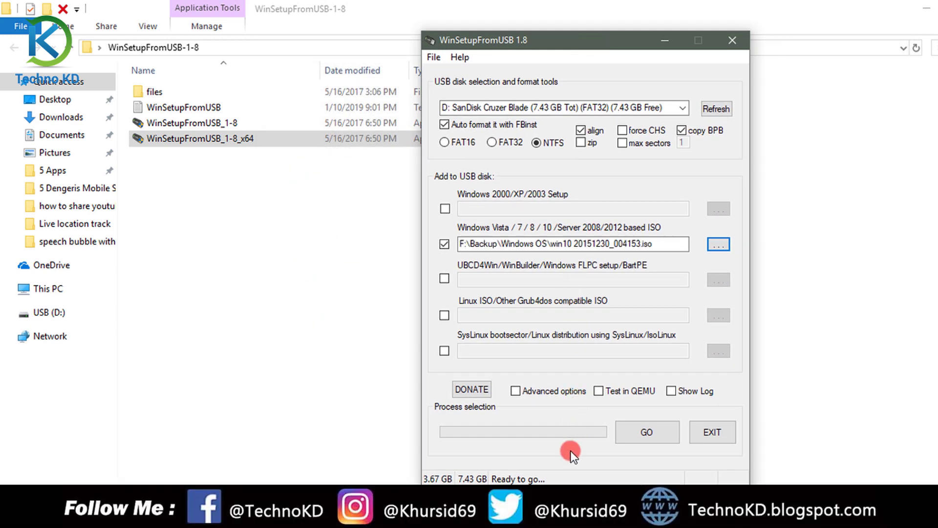
{"action": "left_click", "coordinate": [652, 437]}
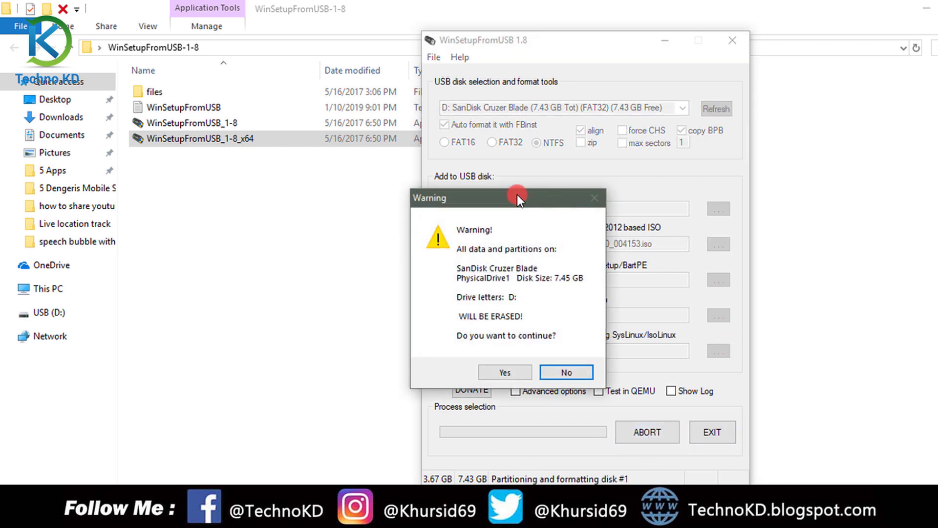
{"action": "left_click_drag", "start_coordinate": [517, 195], "coordinate": [438, 201]}
{"action": "left_click", "coordinate": [436, 382]}
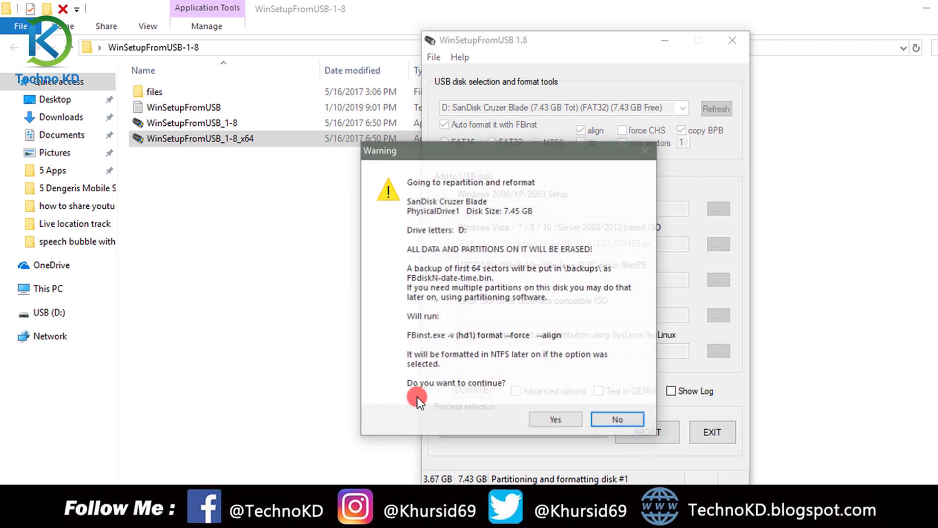
{"action": "left_click", "coordinate": [570, 416]}
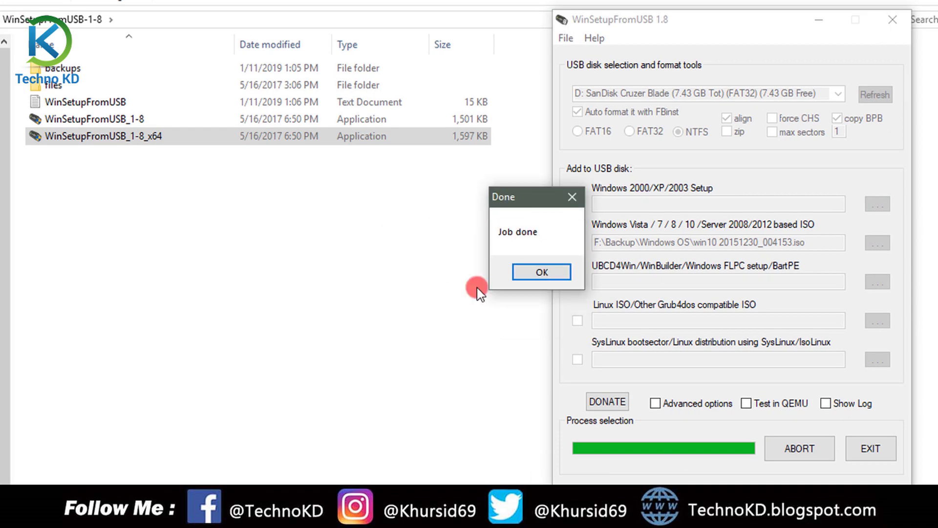
{"action": "left_click", "coordinate": [510, 276]}
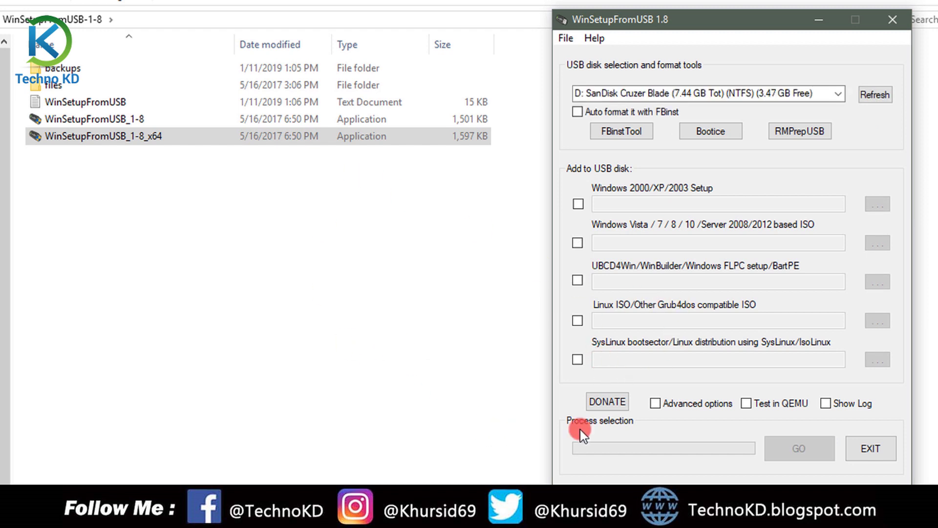
Step: Run the Test in QEMU option on the USB drive and boot the Windows NT6 (Vista/7 and above) Setup entry
{"action": "left_click", "coordinate": [746, 404]}
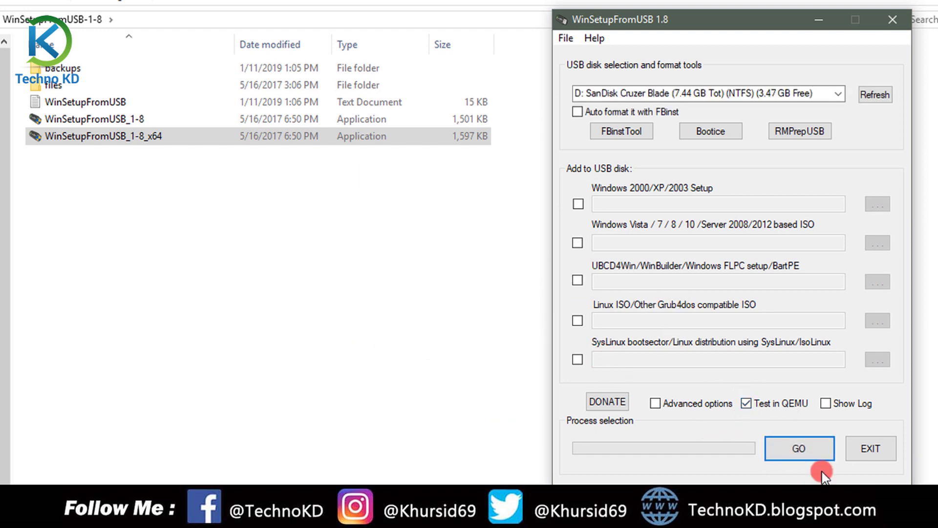
{"action": "left_click", "coordinate": [811, 450]}
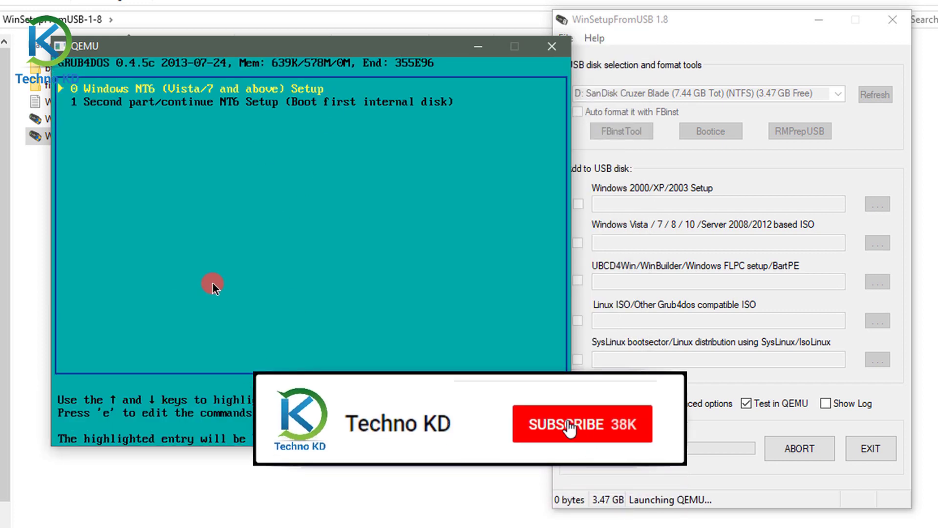
{"action": "key", "text": "Return"}
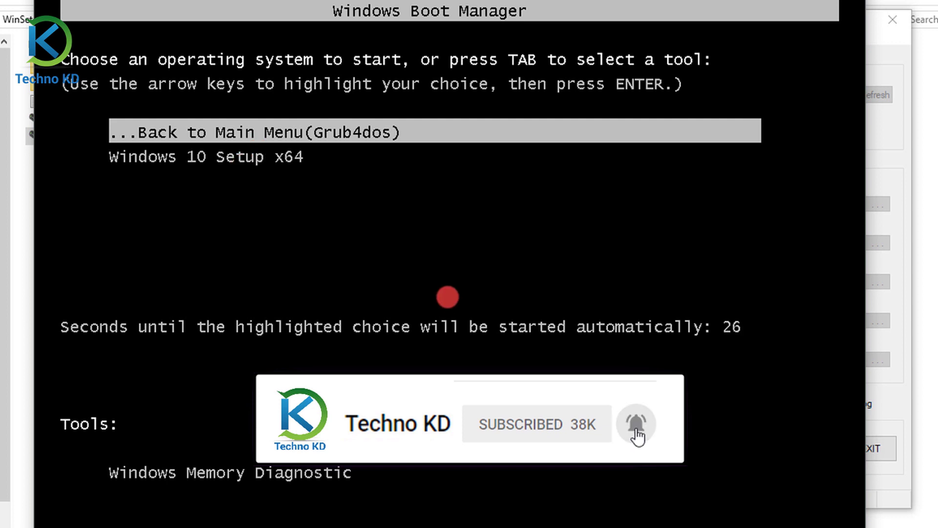
Step: Highlight Windows 10 Setup x64 in the Windows Boot Manager list of operating systems
{"action": "key", "text": "Down"}
{"action": "key", "text": "Down"}
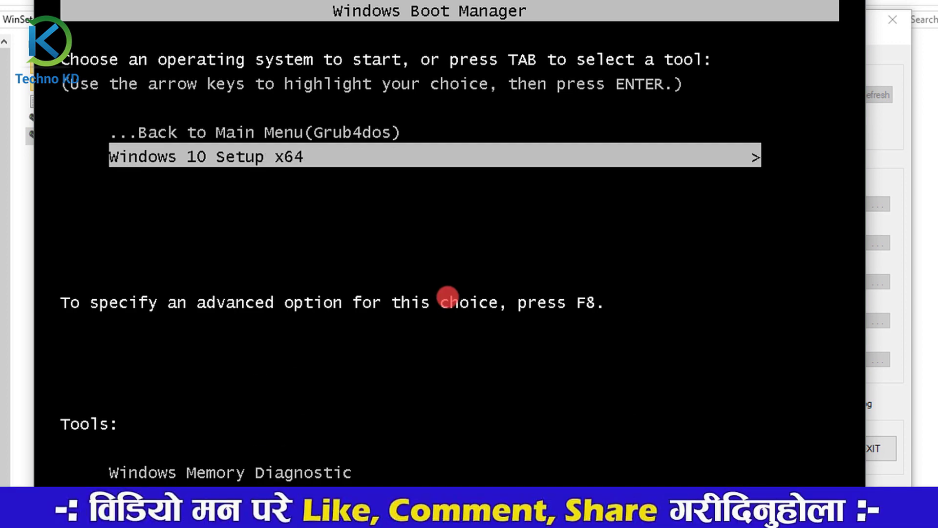
{"action": "key", "text": "Up"}
{"action": "key", "text": "Down"}
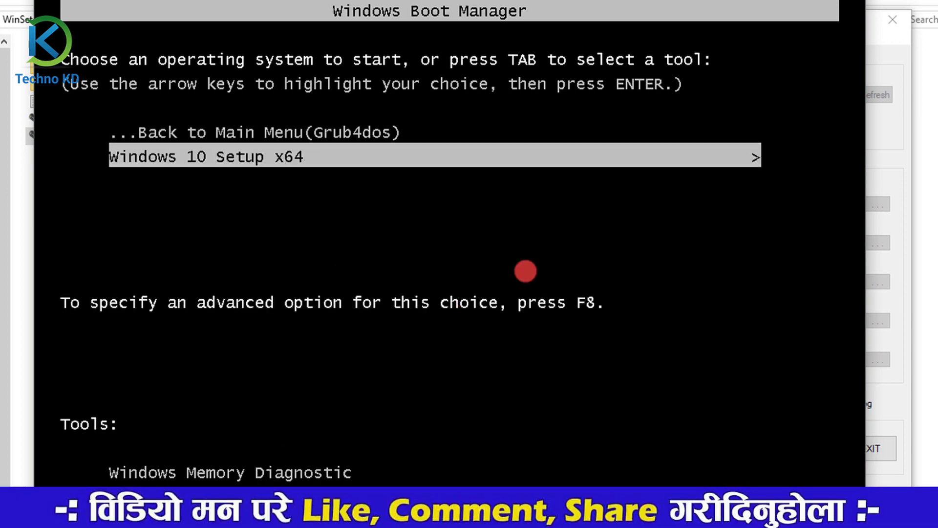